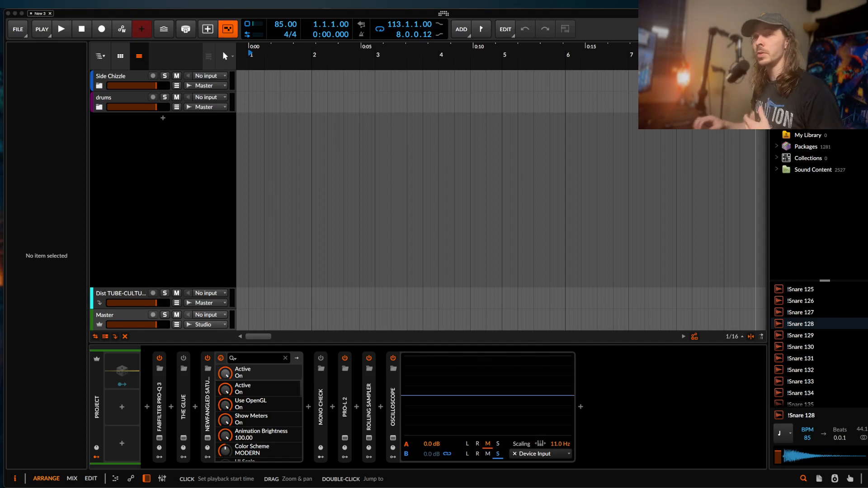
pyautogui.moveTo(0, 18); pyautogui.dragTo(0, 54)
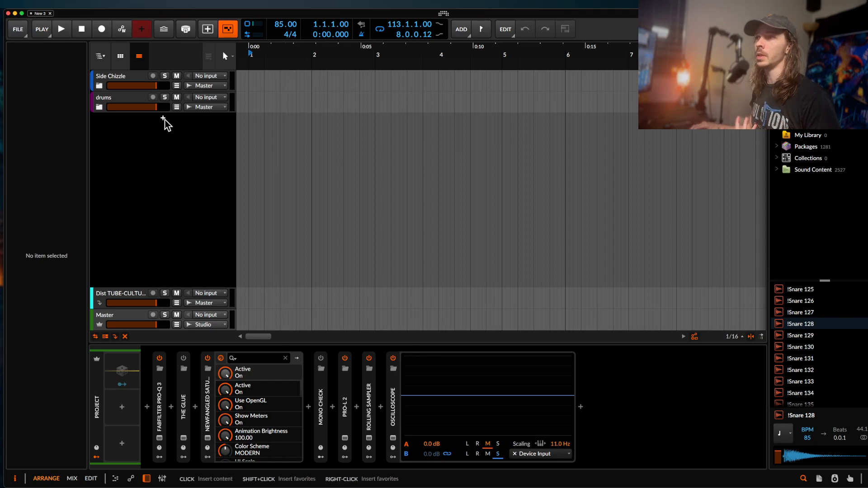
pyautogui.click(164, 118)
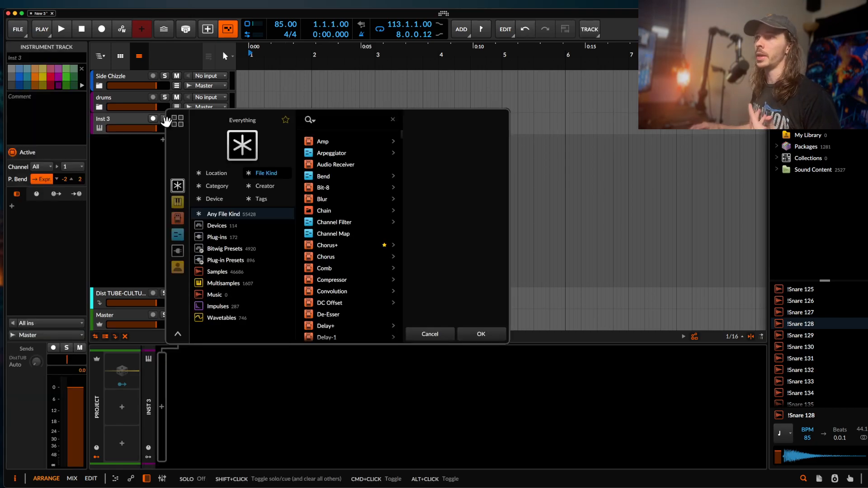
pyautogui.click(430, 333)
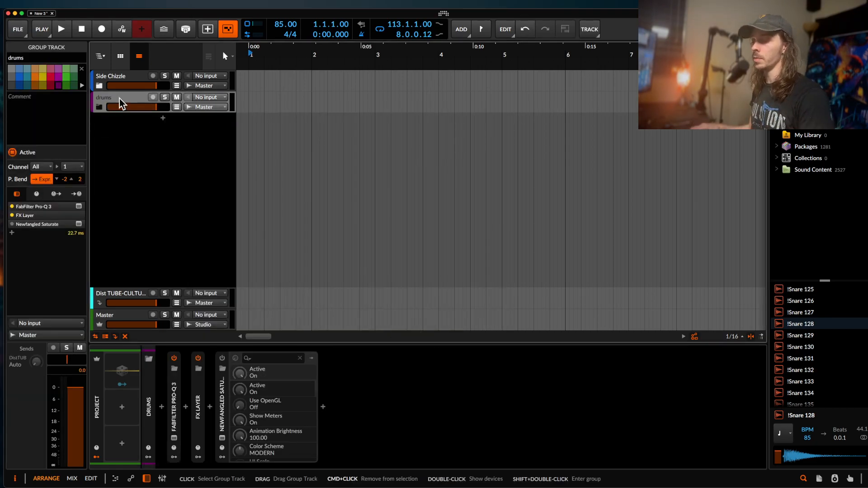
# Add an audio track below the drums group and arm it for recording.
pyautogui.press('super+t')
pyautogui.click(188, 119)
pyautogui.click(153, 118)
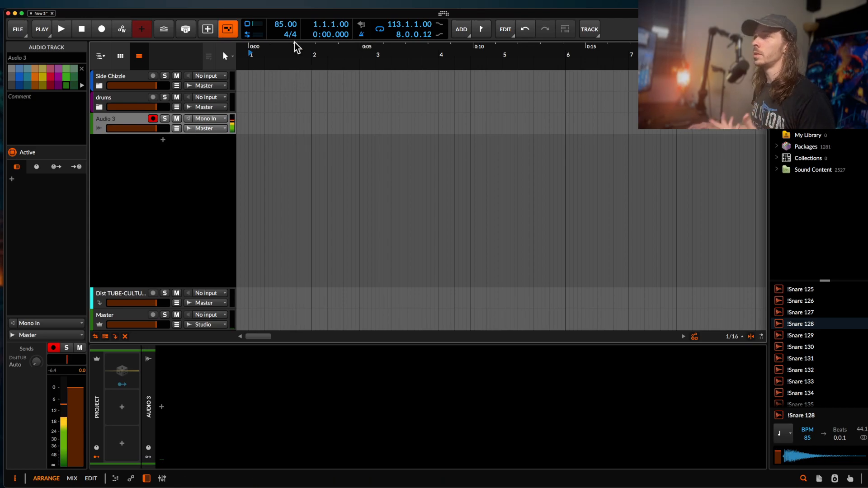
pyautogui.click(250, 130)
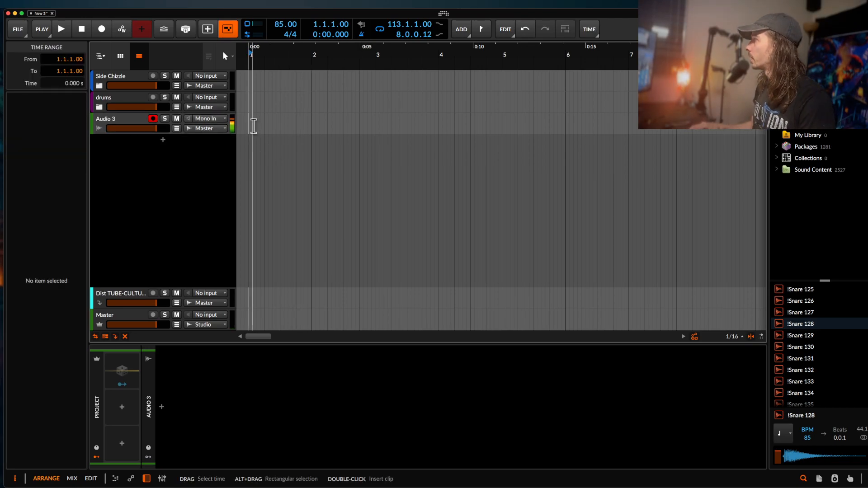
pyautogui.press('space')
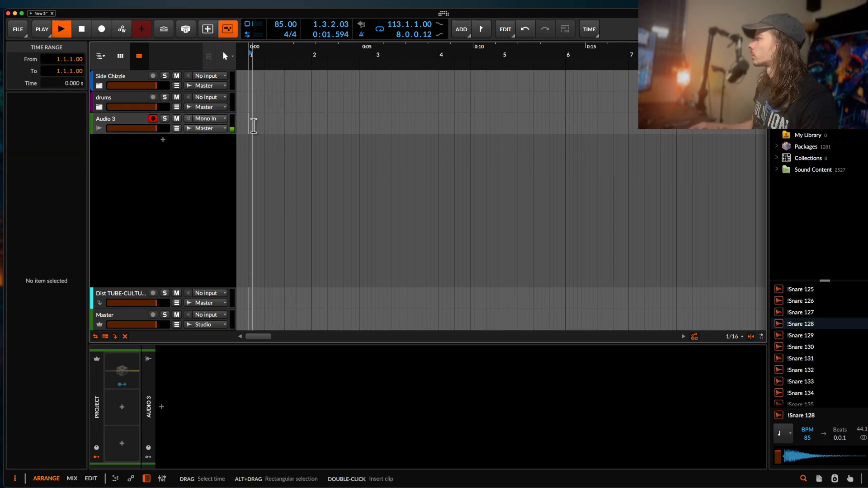
pyautogui.press('space')
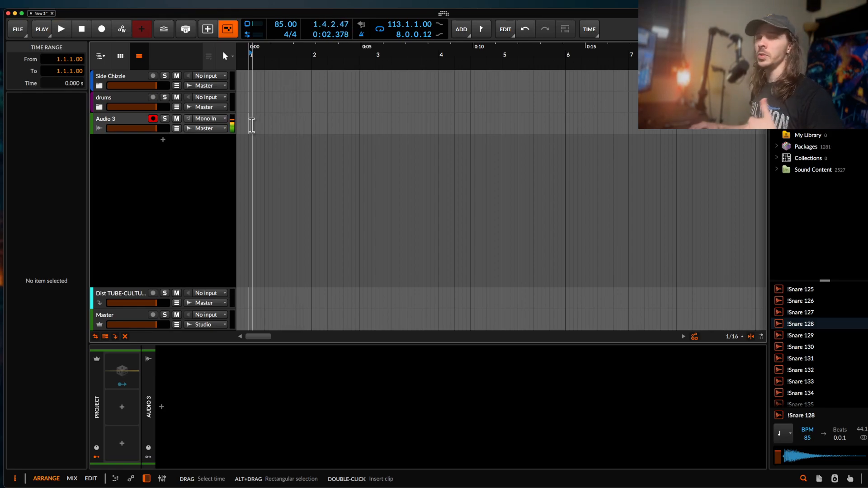
# Record a take of about two bars on the Audio 3 track, starting from bar 1.
pyautogui.click(251, 128)
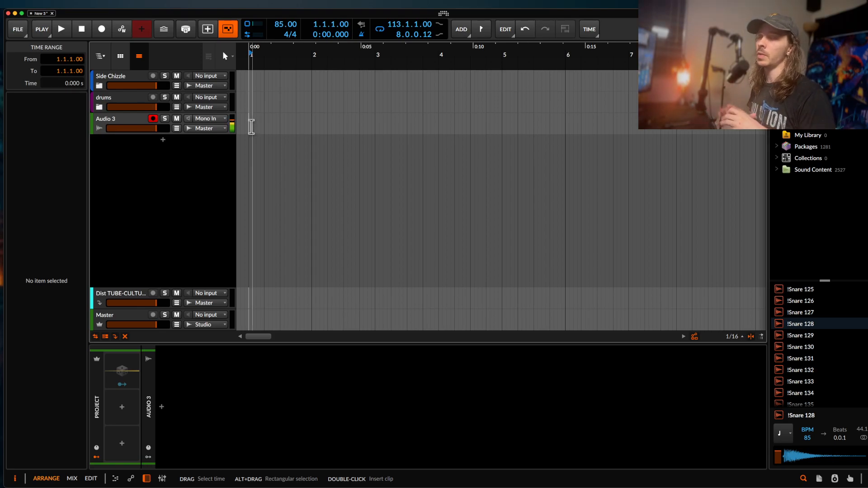
pyautogui.click(106, 31)
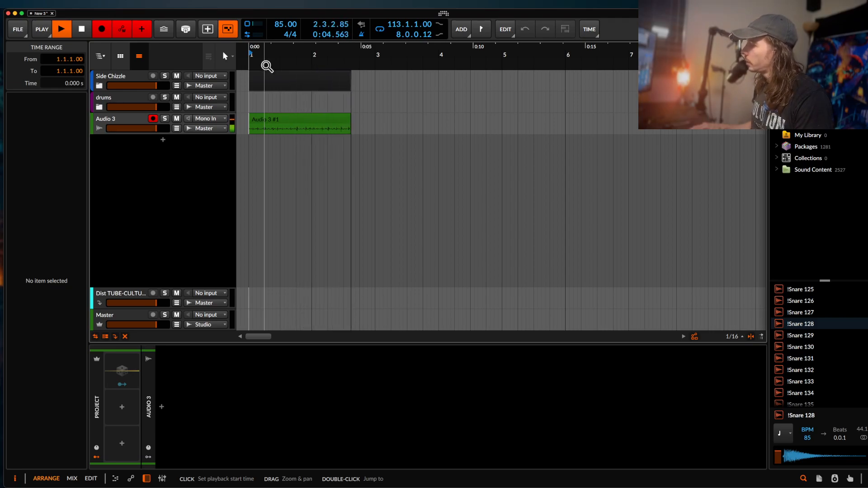
pyautogui.press('space')
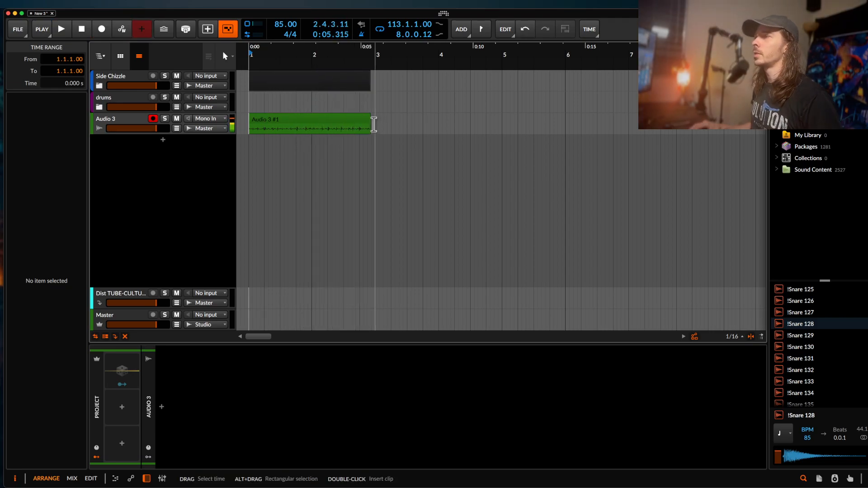
# Extend the recorded Audio 3 clip to end at bar 3 and select its full two-bar range.
pyautogui.moveTo(374, 124); pyautogui.dragTo(246, 128)
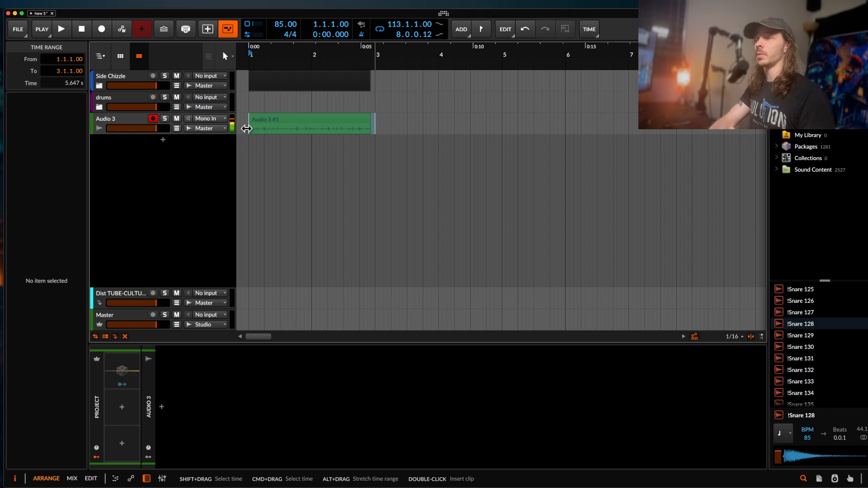
pyautogui.click(360, 121)
pyautogui.moveTo(375, 123); pyautogui.dragTo(242, 127)
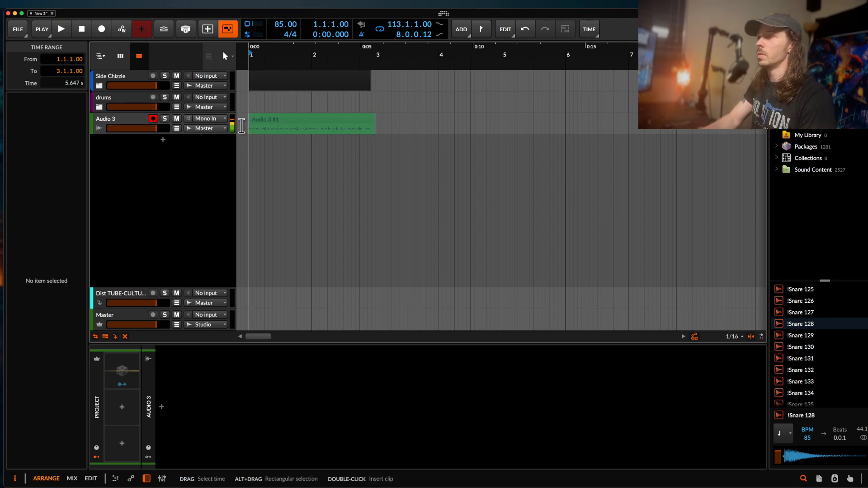
# Examine the waveform of the recorded Audio 3 clip for usable sounds.
pyautogui.scroll(2, 256, 128)
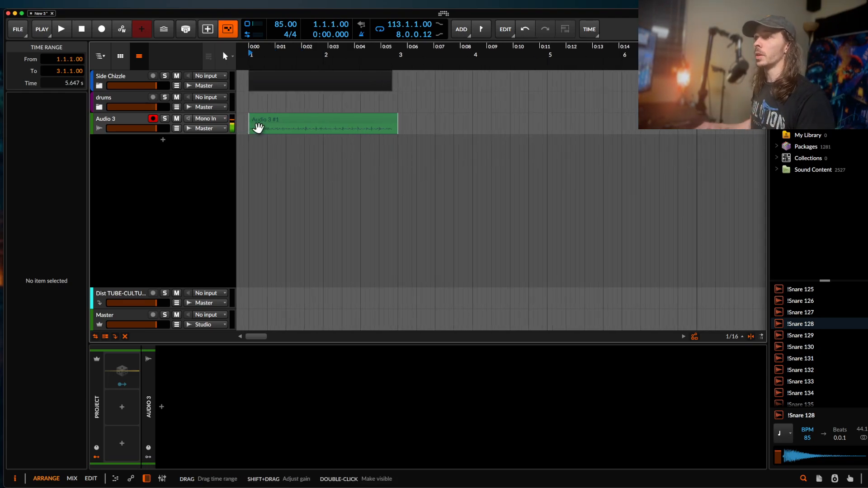
pyautogui.scroll(5, 286, 128)
pyautogui.hscroll(-4, 287, 128)
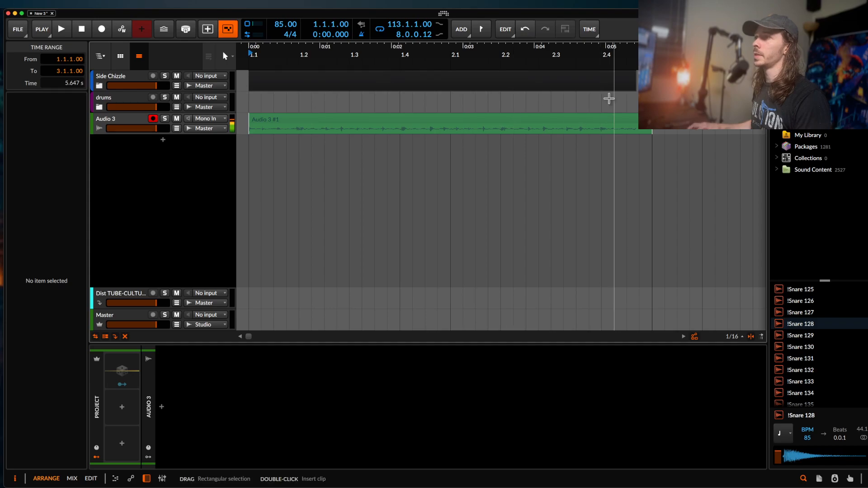
pyautogui.scroll(-1, 601, 100)
pyautogui.click(275, 129)
pyautogui.scroll(2, 273, 127)
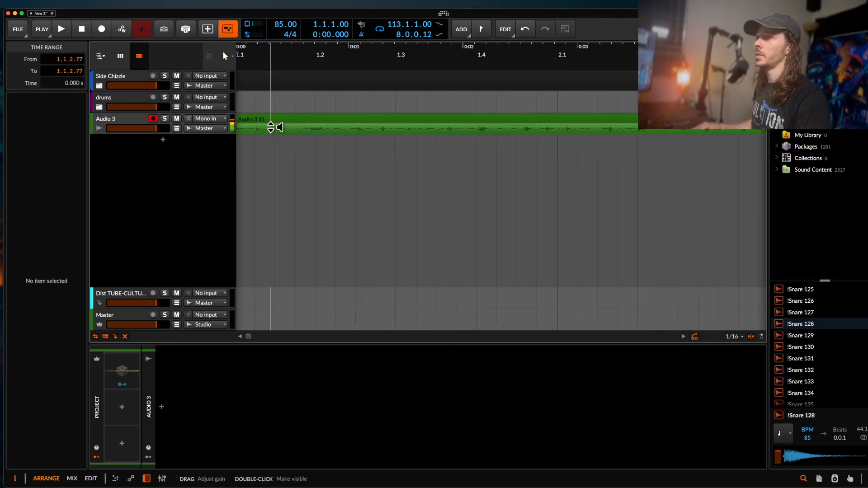
pyautogui.scroll(-3, 315, 124)
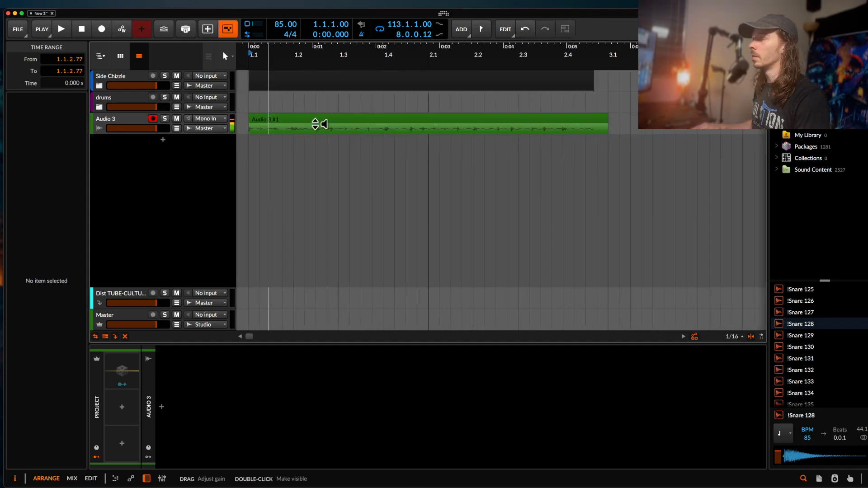
pyautogui.scroll(-1, 312, 121)
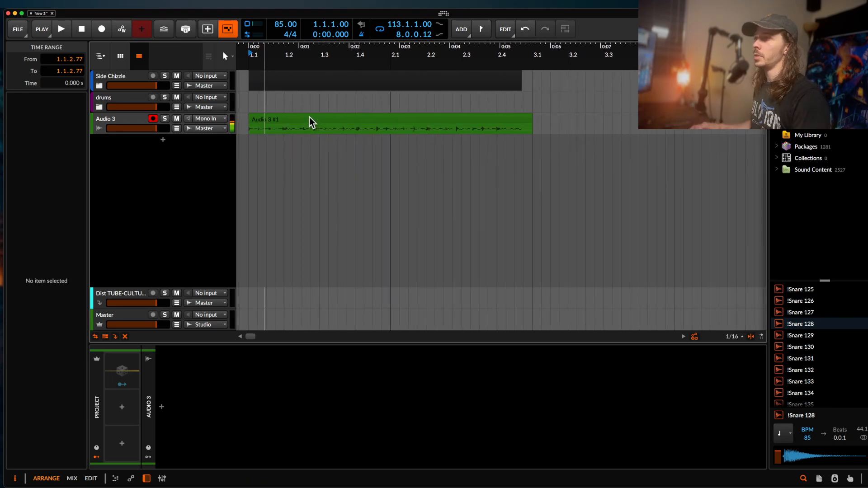
pyautogui.click(308, 118)
pyautogui.scroll(-2, 308, 118)
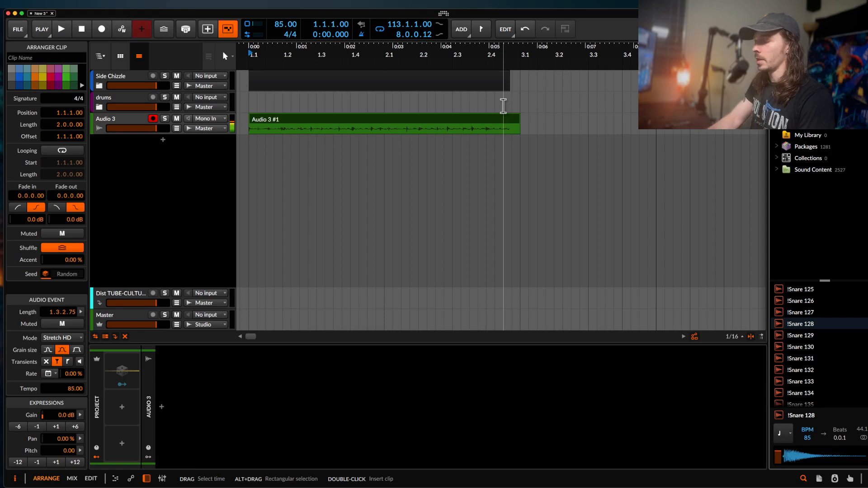
# Search the sample library for "percussive" and audition the Cymclas AF CV sample.
pyautogui.write('percussive')
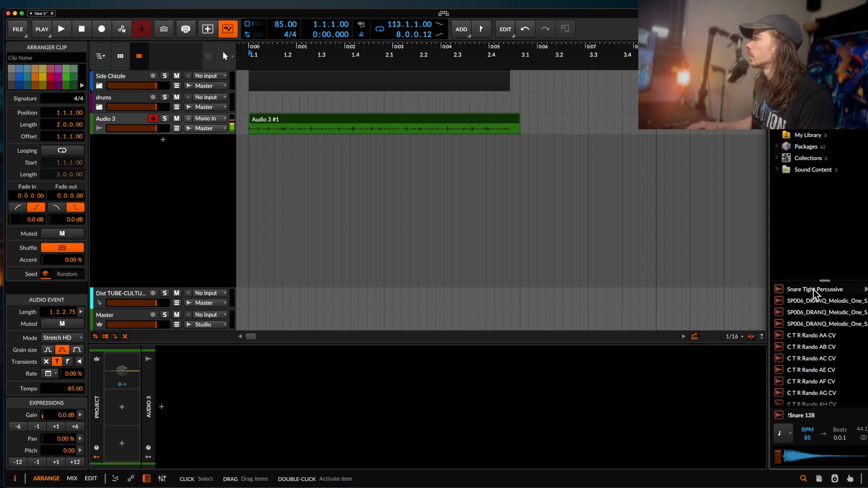
pyautogui.scroll(-6, 817, 329)
pyautogui.scroll(-5, 818, 328)
pyautogui.click(816, 321)
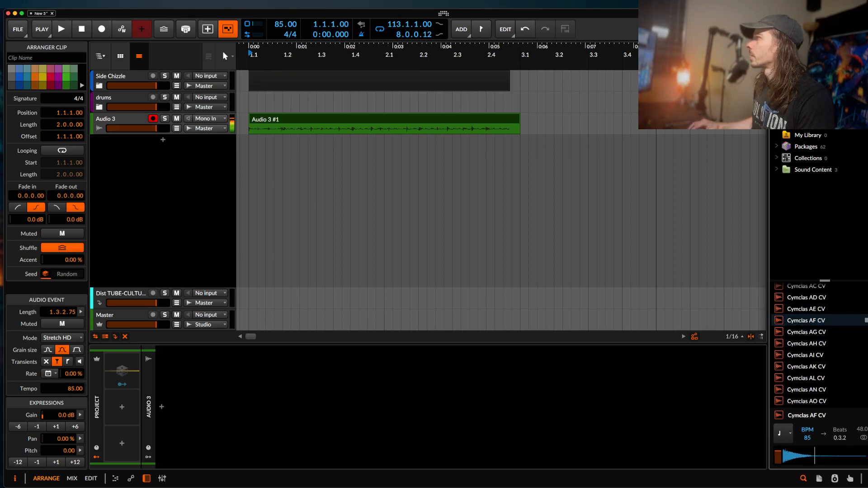
# Browse further through the percussion samples and audition EM Chellangai Bell 1 Close Low through EM Bells Bell 2 Close Medium.
pyautogui.scroll(3, 818, 326)
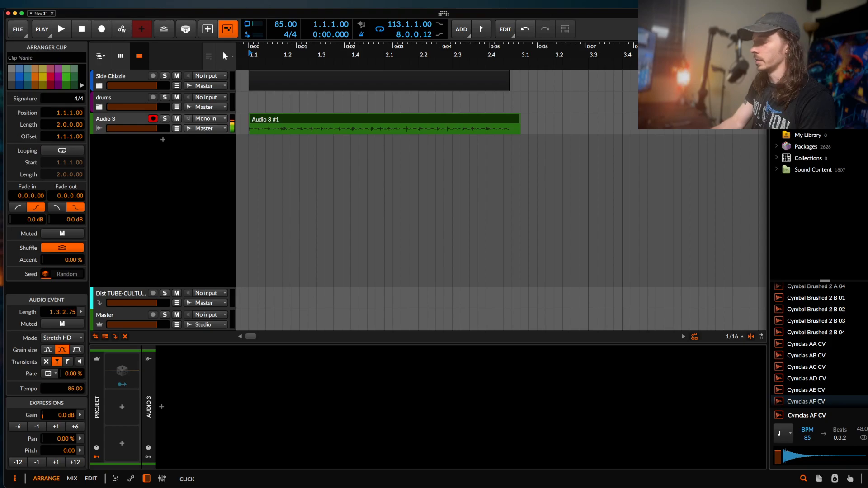
pyautogui.scroll(-5, 797, 334)
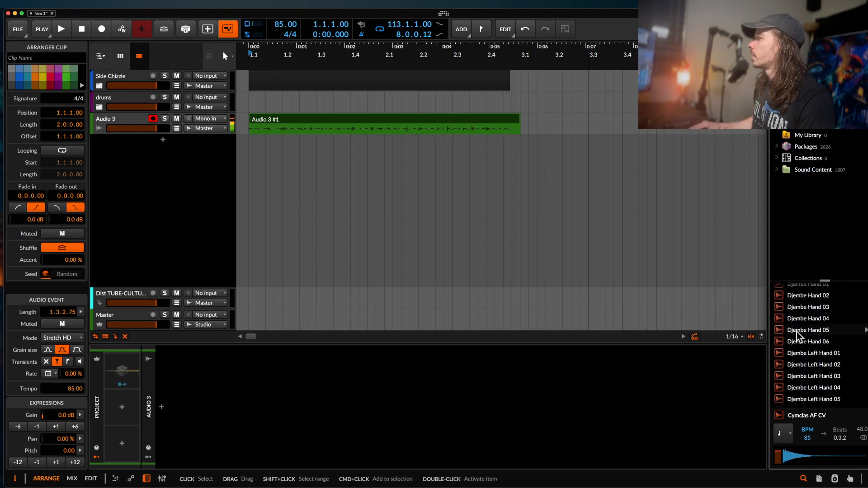
pyautogui.scroll(-6, 797, 336)
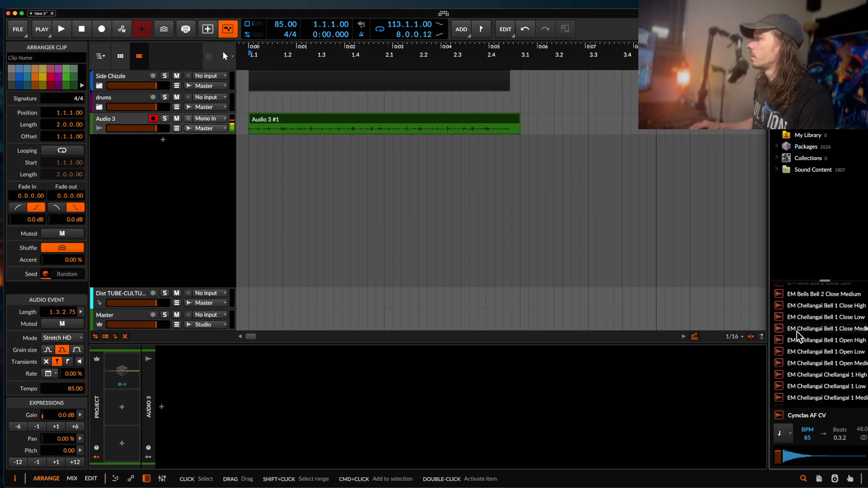
pyautogui.click(800, 317)
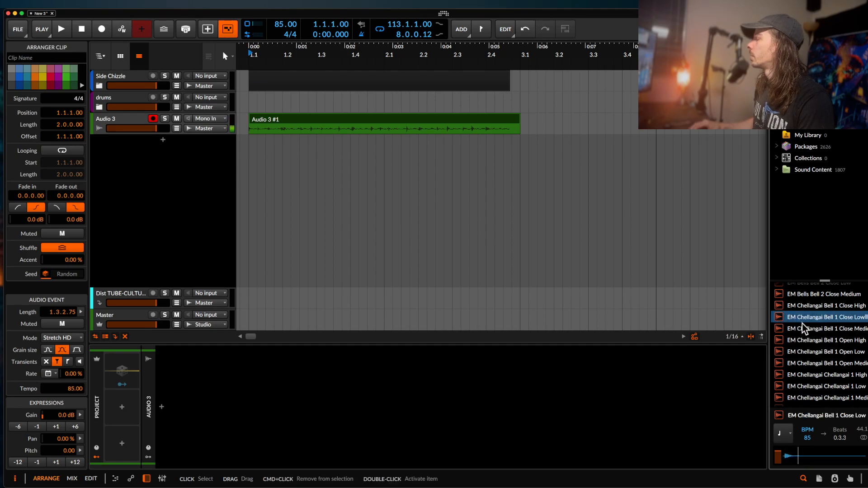
pyautogui.press('Up')
pyautogui.press('Up')
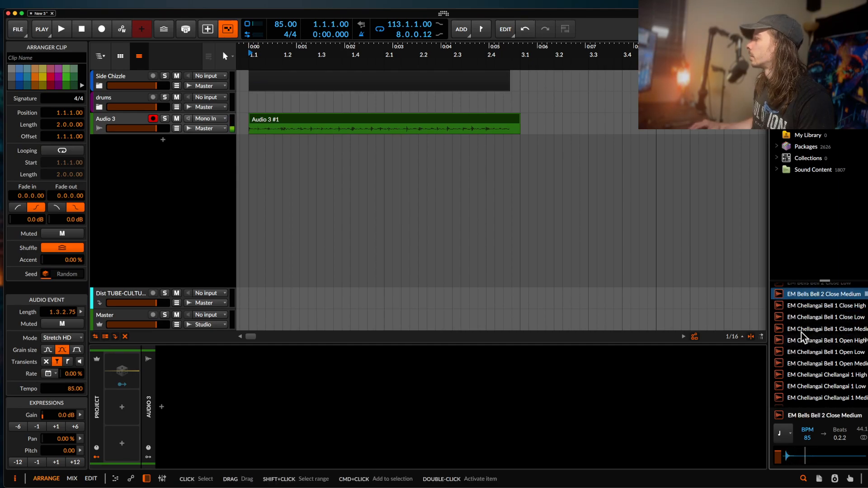
# Place EM Bells Bell 2 Close Medium on a new track at bar 1 and slide its content so the hit starts at the clip's beginning.
pyautogui.scroll(1, 800, 322)
pyautogui.moveTo(798, 305); pyautogui.dragTo(254, 162)
pyautogui.scroll(5, 253, 162)
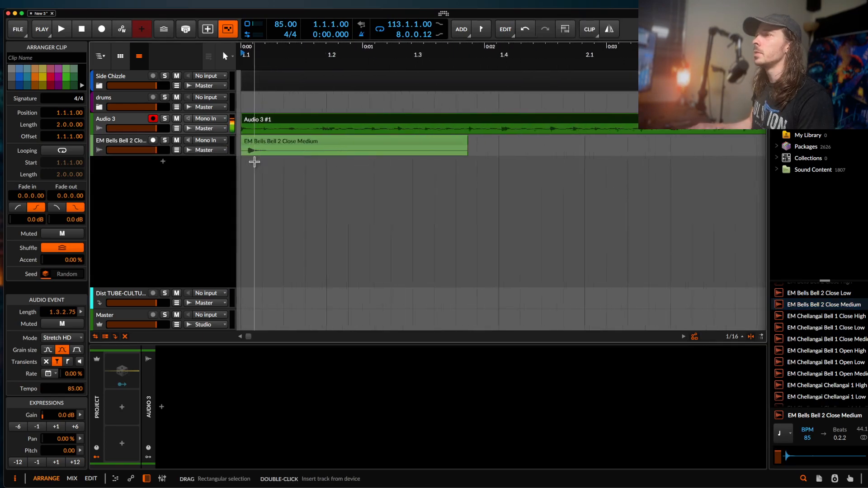
pyautogui.click(300, 154)
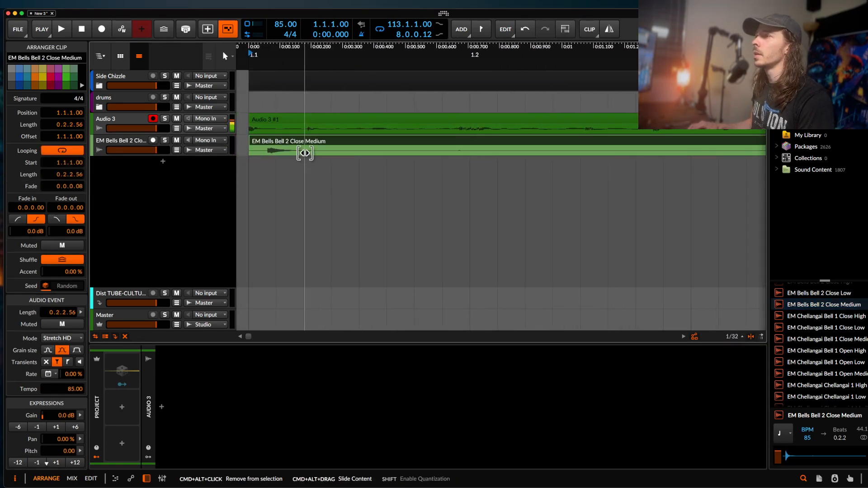
pyautogui.scroll(-4, 287, 155)
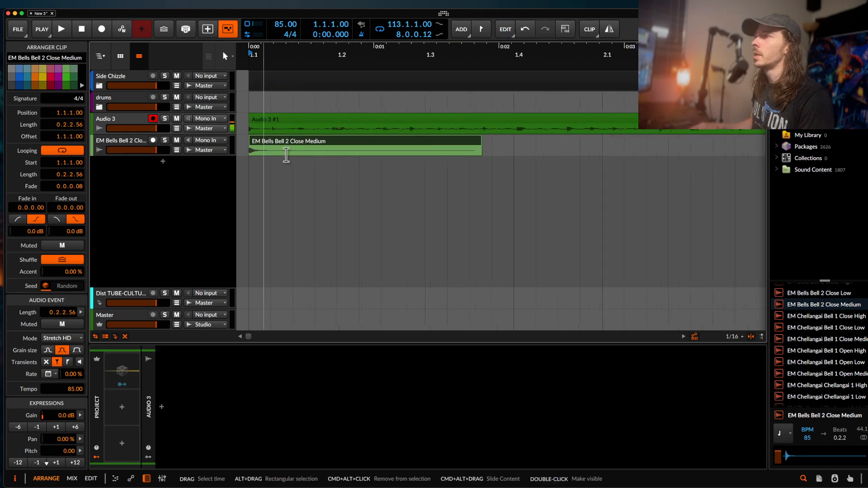
# Shorten the bell clip to one sixteenth note and duplicate it directly behind the original.
pyautogui.moveTo(418, 145); pyautogui.dragTo(270, 151)
pyautogui.scroll(3, 269, 148)
pyautogui.press('super+d')
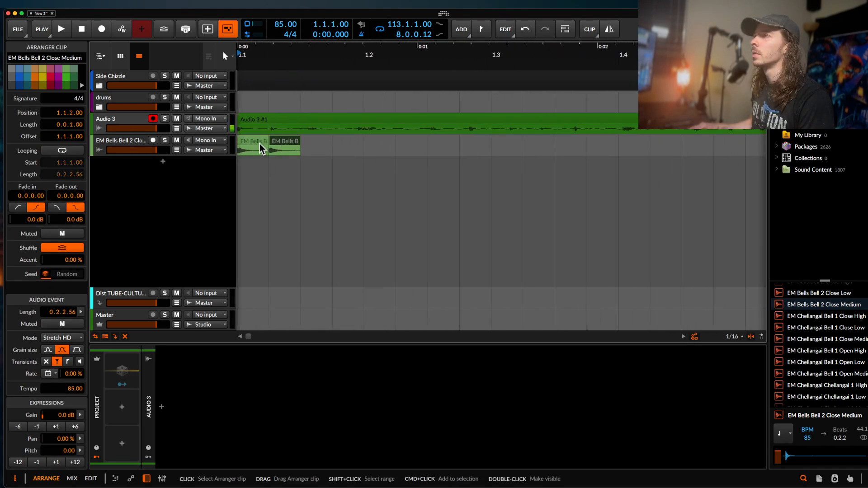
# Move the duplicated bell clip slightly later to position 1.1.2.06.
pyautogui.scroll(5, 260, 143)
pyautogui.moveTo(318, 140); pyautogui.dragTo(327, 140)
pyautogui.scroll(-3, 327, 139)
pyautogui.scroll(-2, 327, 140)
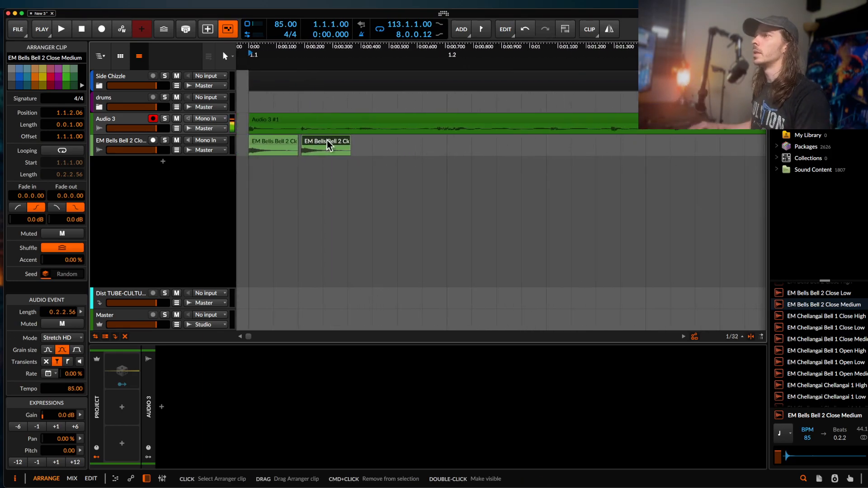
# Try a shorter third copy of the bell clip at 1.1.3.22 and delete it.
pyautogui.click(319, 140)
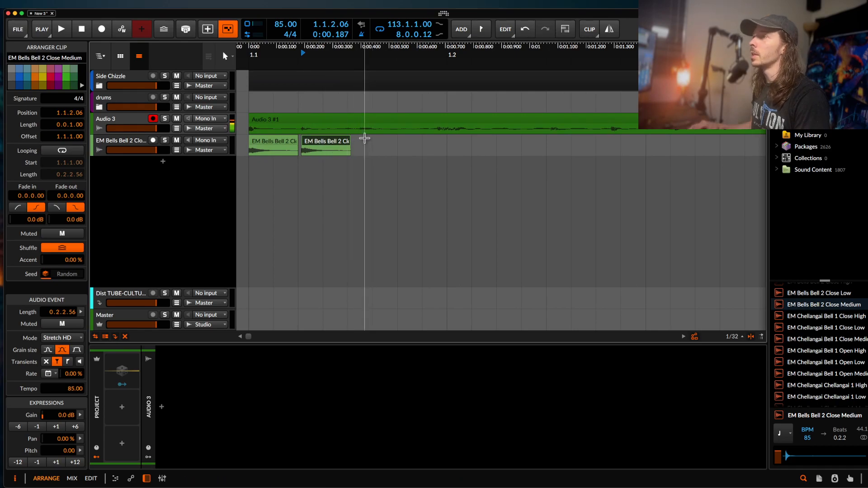
pyautogui.press('super+d')
pyautogui.moveTo(356, 143); pyautogui.dragTo(386, 142)
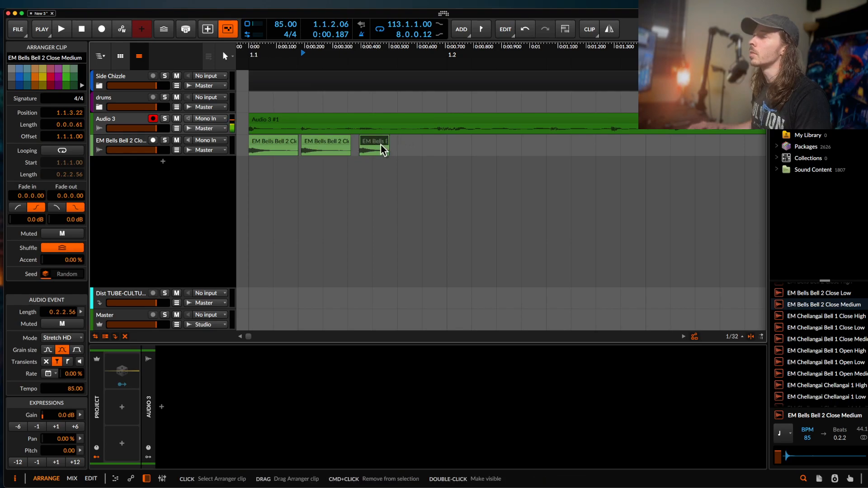
pyautogui.scroll(-2, 380, 144)
pyautogui.click(340, 142)
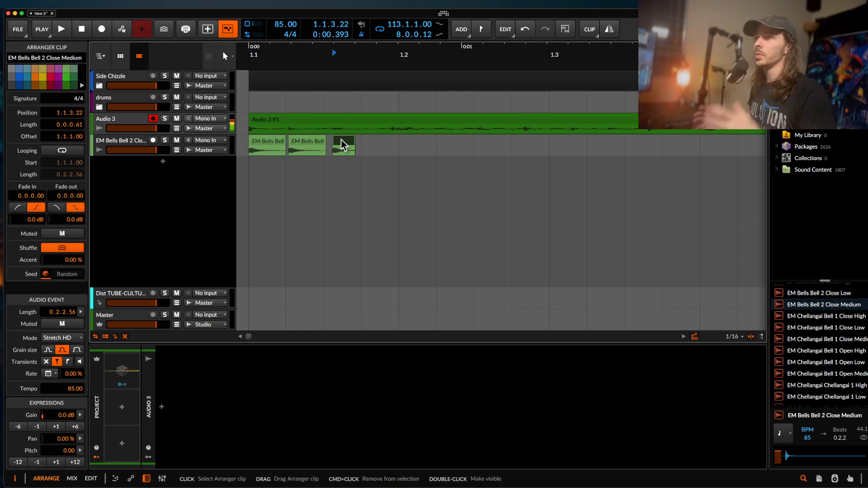
pyautogui.press('Delete')
# Split a sixteenth-note slice out of the Audio 3 recording at 1.1.3.00 and raise its gain to +9.6 dB.
pyautogui.moveTo(328, 130); pyautogui.dragTo(359, 131)
pyautogui.press('super+e')
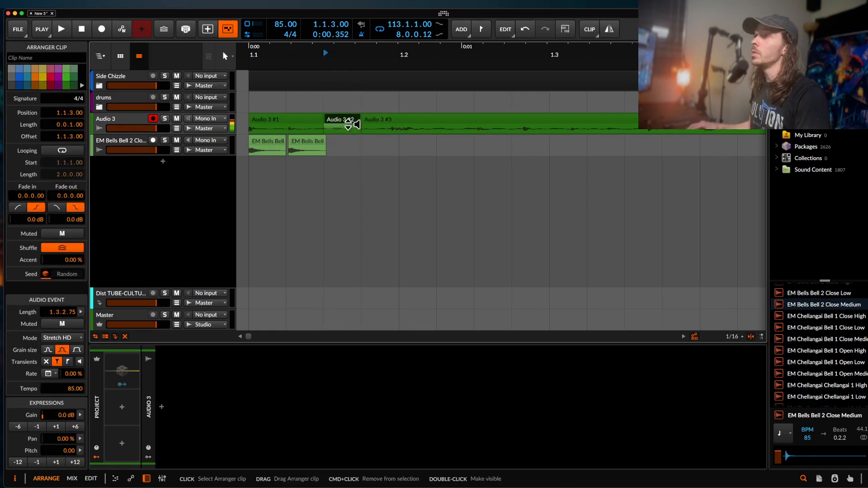
pyautogui.moveTo(346, 119); pyautogui.dragTo(347, 117)
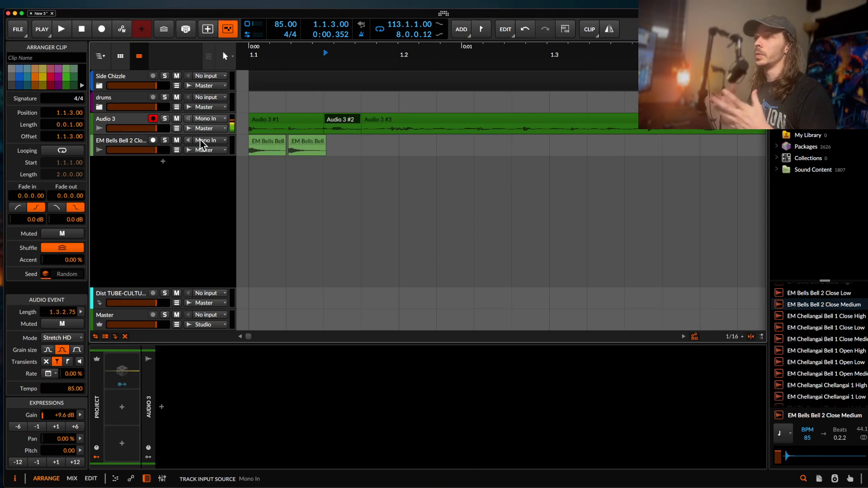
# Place the EM Pakhwaj Thee F2 Center Mute Low sample on the bell track at 1.1.3.00 and shorten it to one sixteenth note.
pyautogui.scroll(-5, 825, 339)
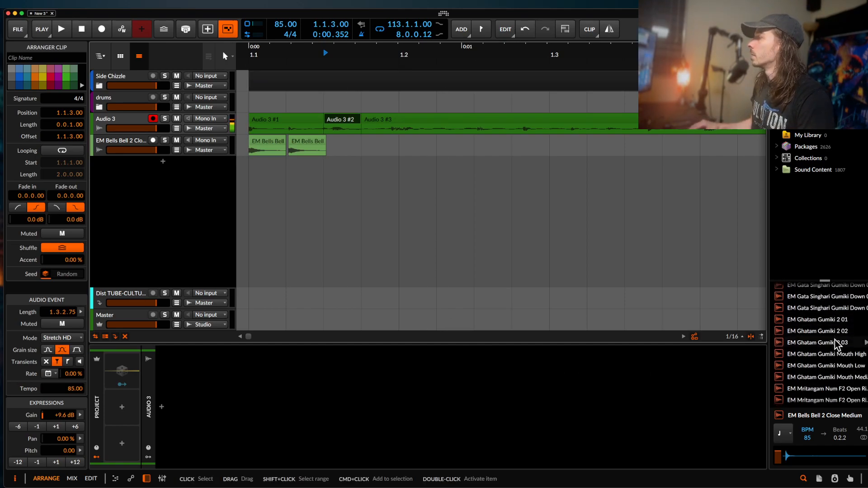
pyautogui.scroll(-10, 825, 342)
pyautogui.scroll(8, 823, 348)
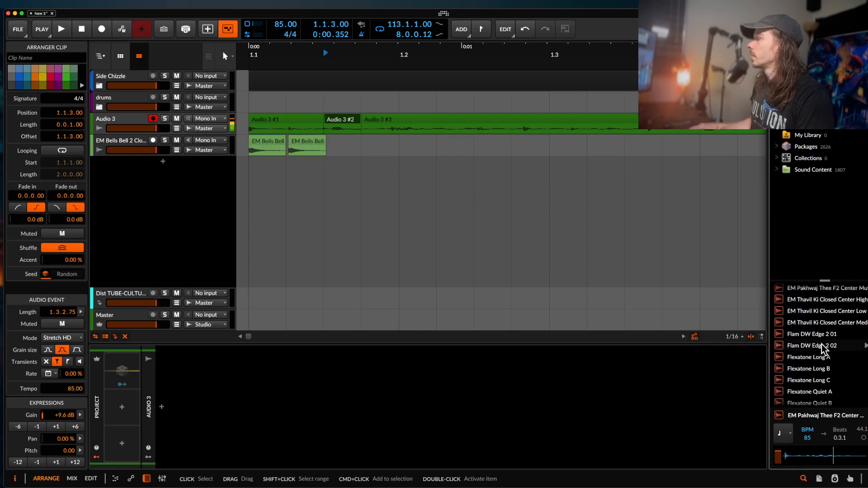
pyautogui.moveTo(823, 348); pyautogui.dragTo(330, 152)
pyautogui.scroll(-5, 330, 153)
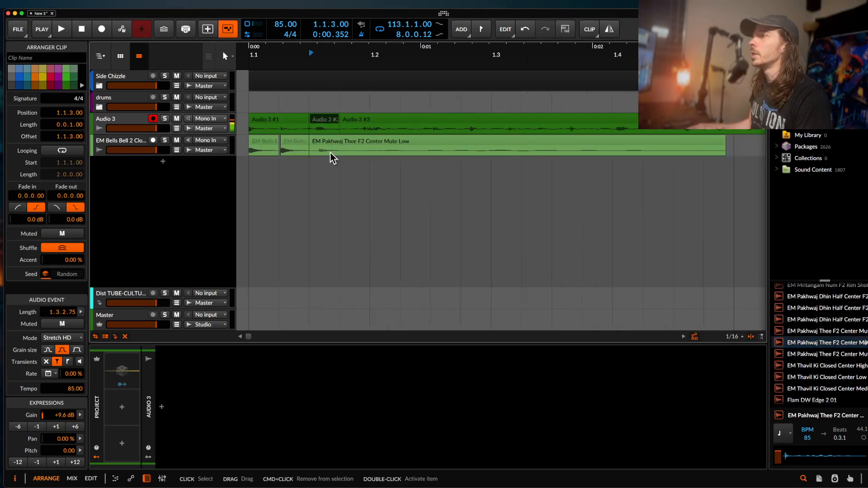
pyautogui.moveTo(501, 141); pyautogui.dragTo(298, 151)
pyautogui.scroll(4, 299, 152)
pyautogui.scroll(3, 299, 152)
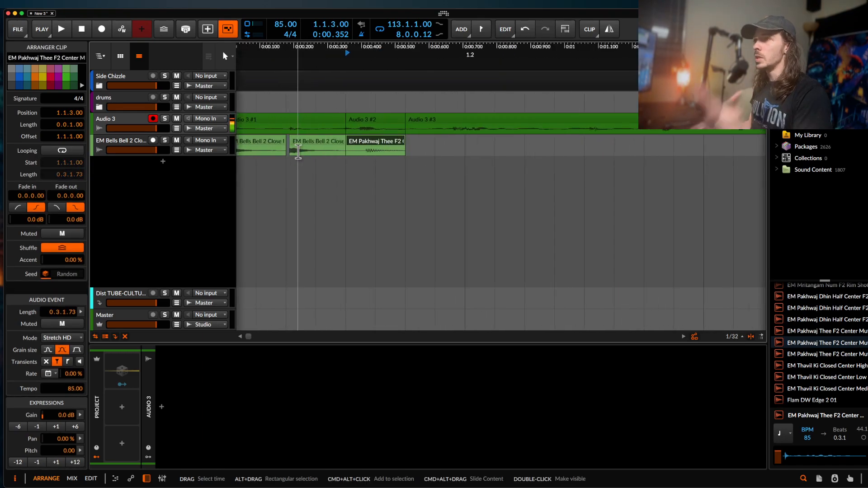
# Solo the Audio 3 track and play back the recording slices on their own.
pyautogui.press('space')
pyautogui.click(165, 118)
pyautogui.press('space')
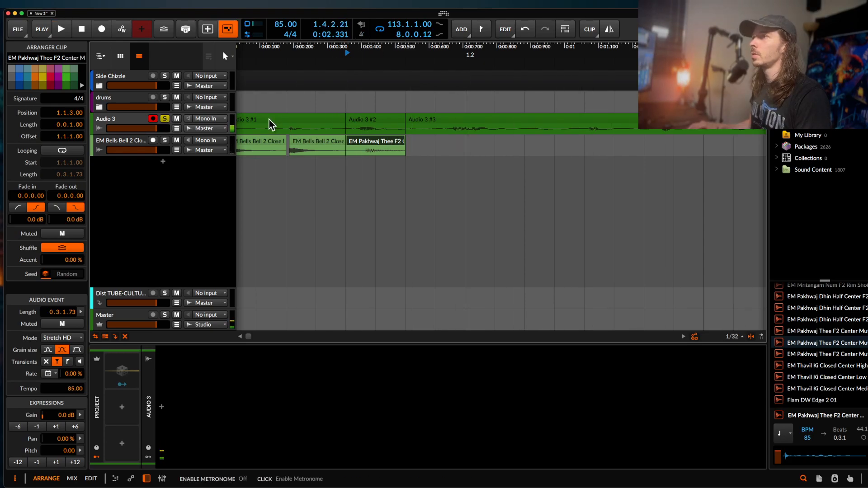
pyautogui.hscroll(-2, 273, 119)
# Solo the bell track in place of Audio 3 and play back its bell and pakhwaj clips.
pyautogui.click(164, 140)
pyautogui.press('space')
pyautogui.press('space')
pyautogui.click(267, 137)
pyautogui.press('space')
pyautogui.scroll(-1, 390, 136)
pyautogui.press('space')
pyautogui.press('space')
pyautogui.scroll(3, 392, 139)
pyautogui.press('space')
pyautogui.click(396, 146)
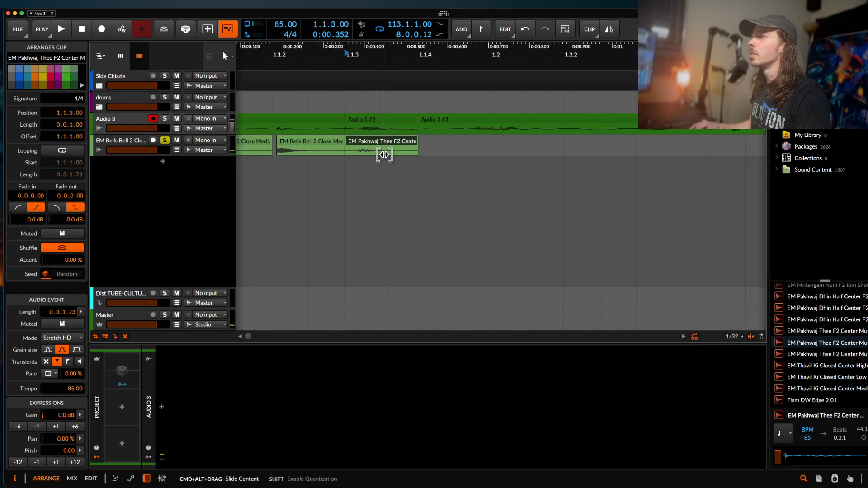
pyautogui.scroll(-2, 389, 155)
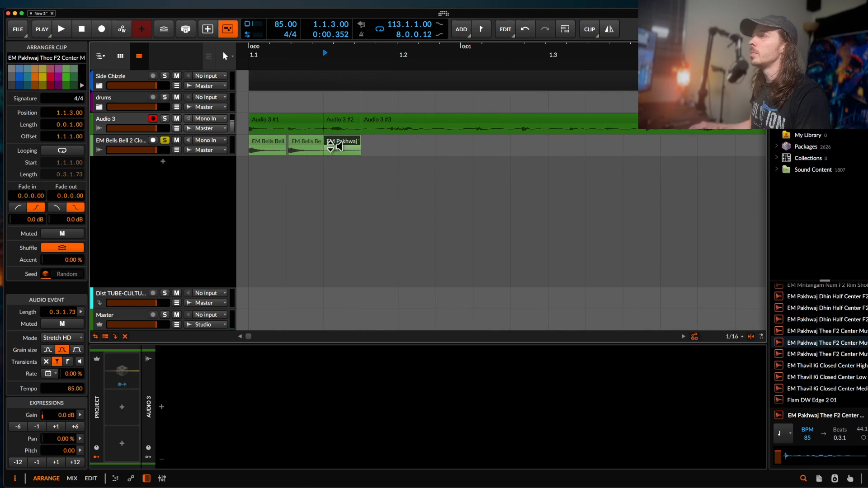
# Search the sample browser for "clap" and place the !Clap 5 sample on a new track at 1.1.4.81.
pyautogui.click(814, 58)
pyautogui.write('clap')
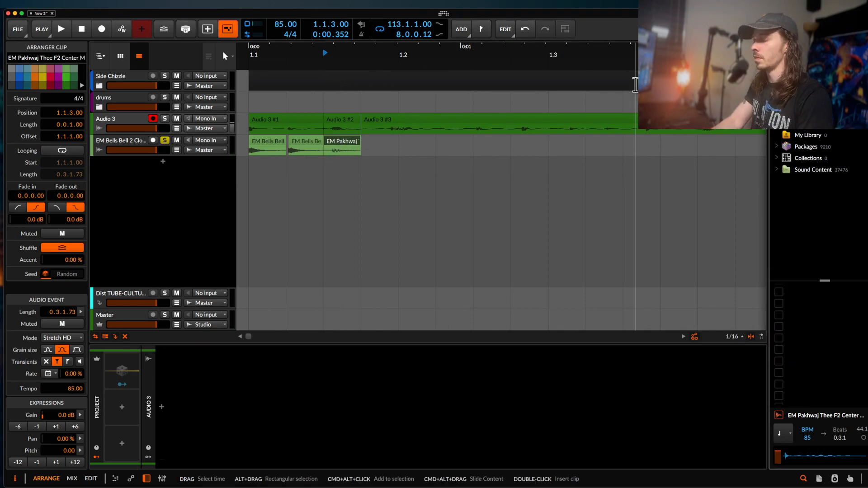
pyautogui.moveTo(796, 335); pyautogui.dragTo(395, 183)
pyautogui.scroll(4, 395, 182)
pyautogui.moveTo(325, 164); pyautogui.dragTo(419, 164)
pyautogui.scroll(-5, 419, 164)
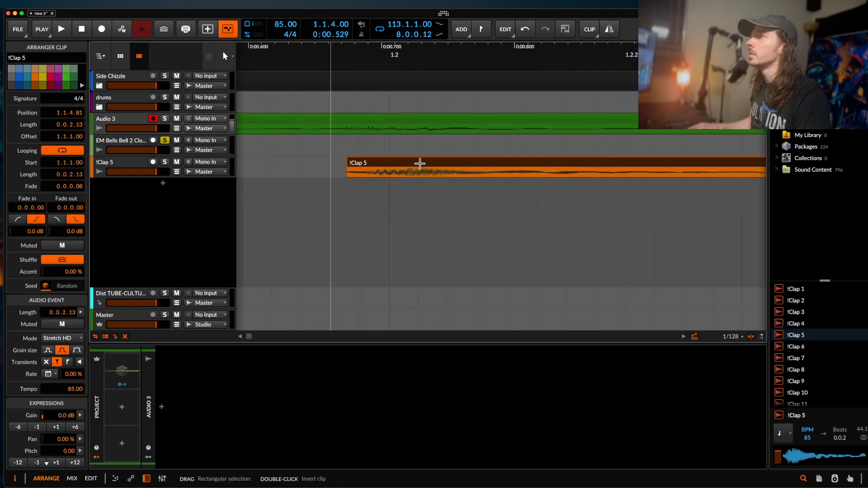
# Give the clap clip a long fade-out and shorten the clip to 0.0.1.38.
pyautogui.moveTo(501, 165); pyautogui.dragTo(421, 173)
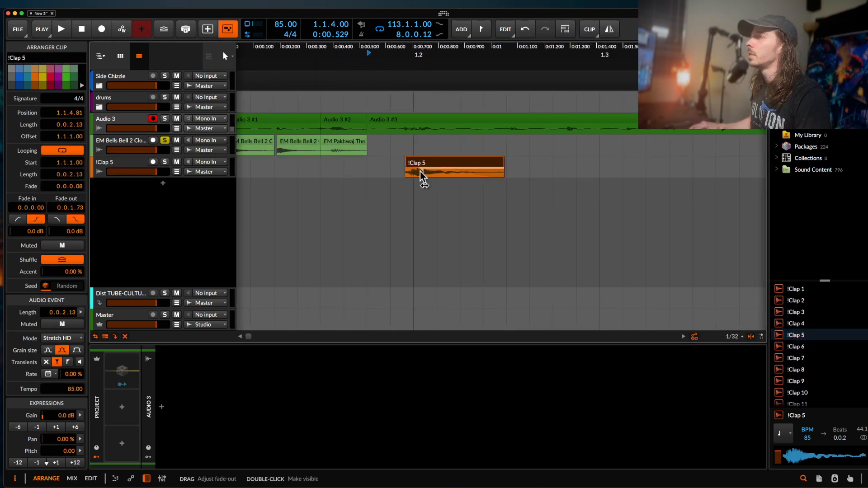
pyautogui.moveTo(501, 162); pyautogui.dragTo(466, 163)
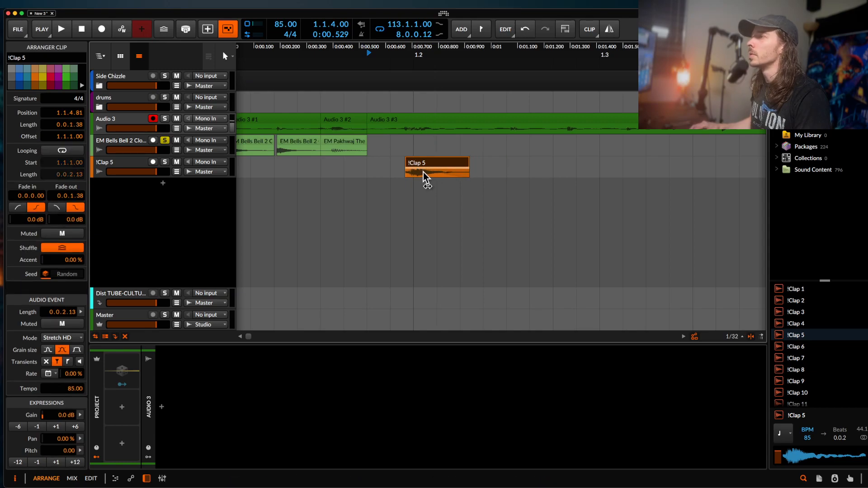
pyautogui.scroll(-2, 352, 179)
pyautogui.scroll(-2, 352, 178)
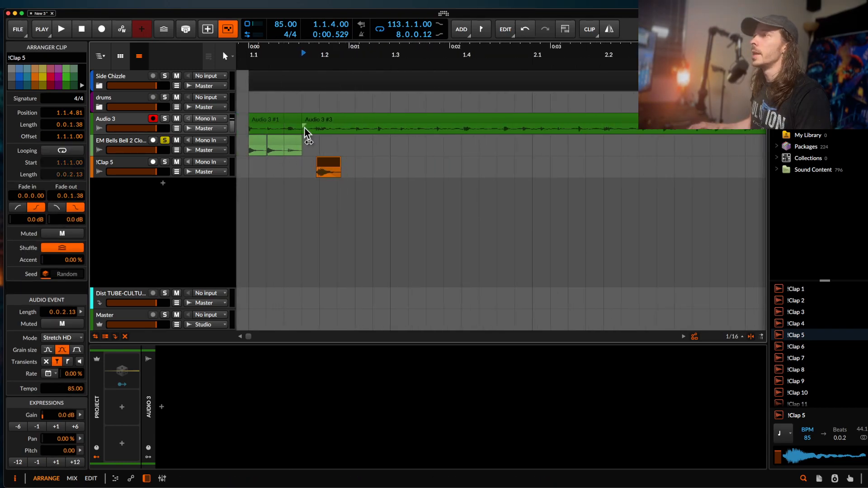
pyautogui.click(258, 145)
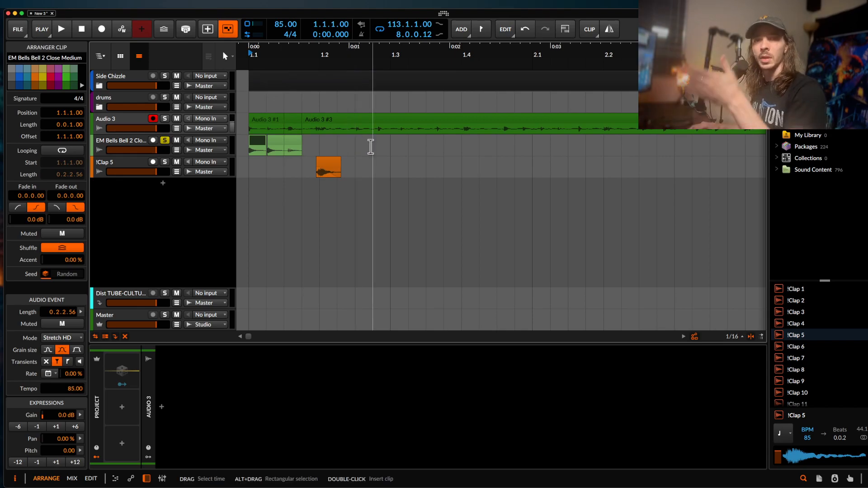
pyautogui.scroll(-1, 440, 137)
pyautogui.scroll(-1, 441, 138)
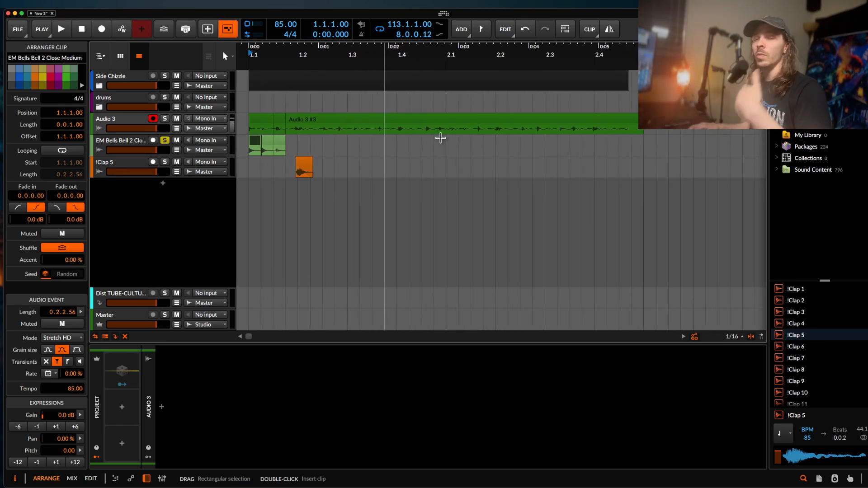
pyautogui.scroll(2, 351, 152)
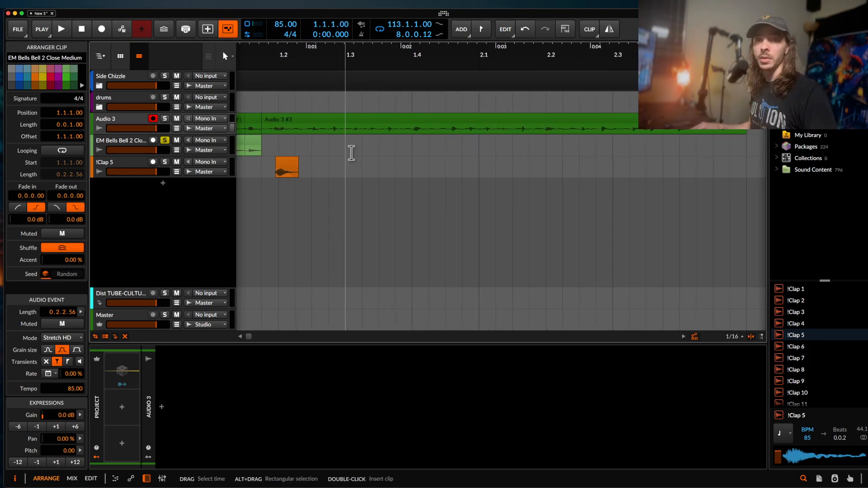